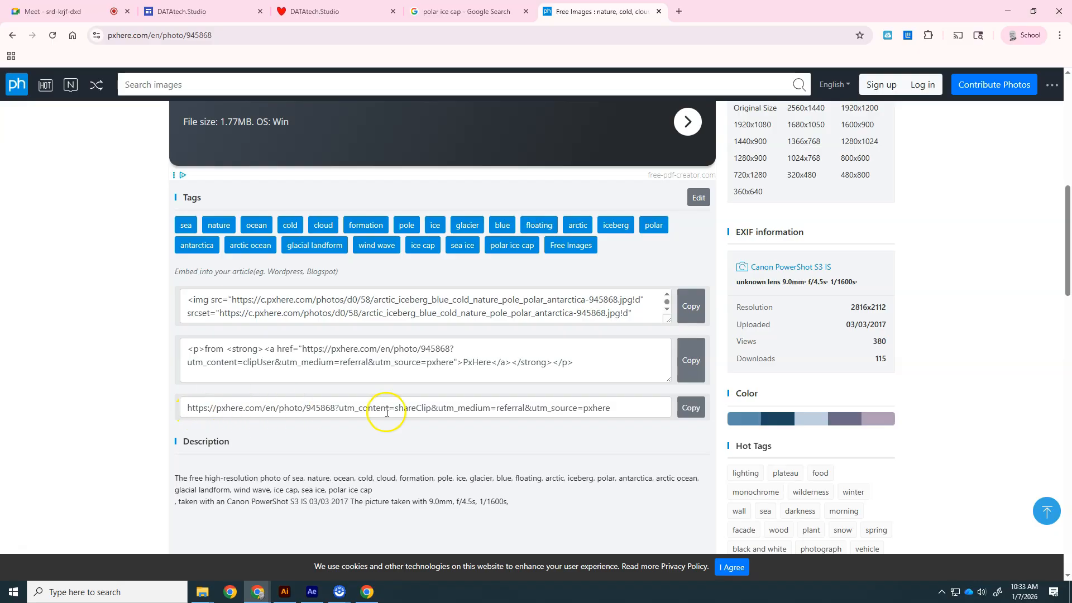
Copy the iceberg photo's share link from PxHere and return to the Source Image block of the Exploring Multimedia site.
{"action": "left_click", "coordinate": [688, 411]}
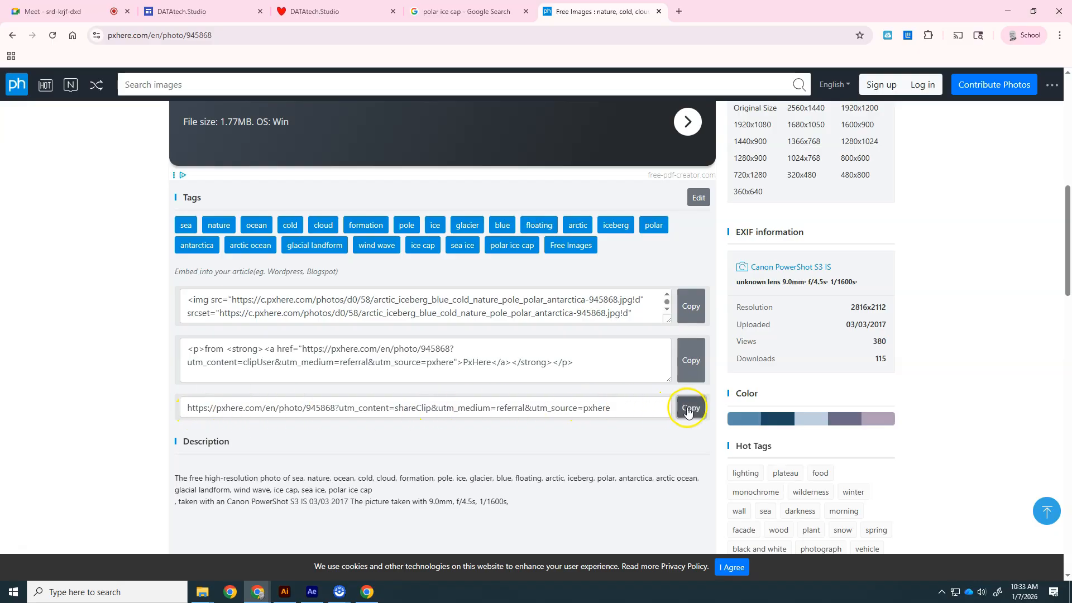
{"action": "left_click", "coordinate": [688, 411]}
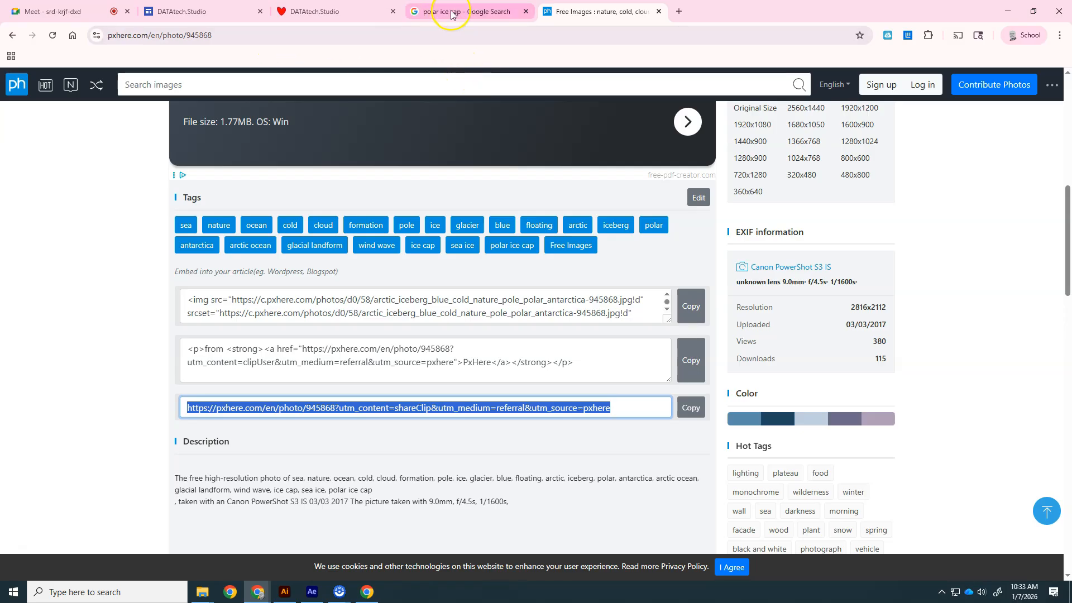
{"action": "left_click", "coordinate": [198, 11]}
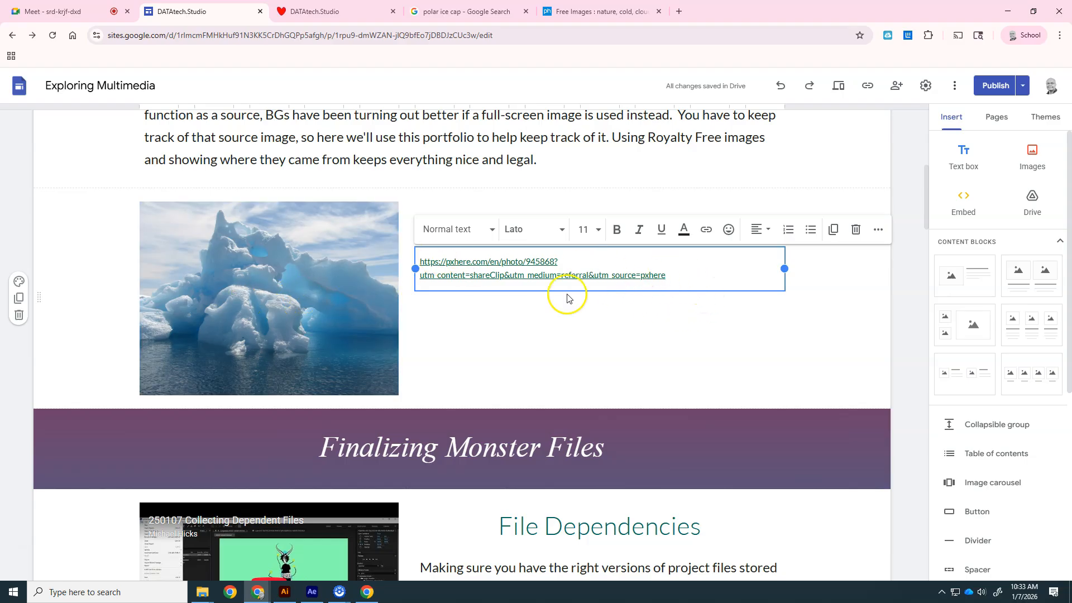
{"action": "left_click", "coordinate": [664, 347]}
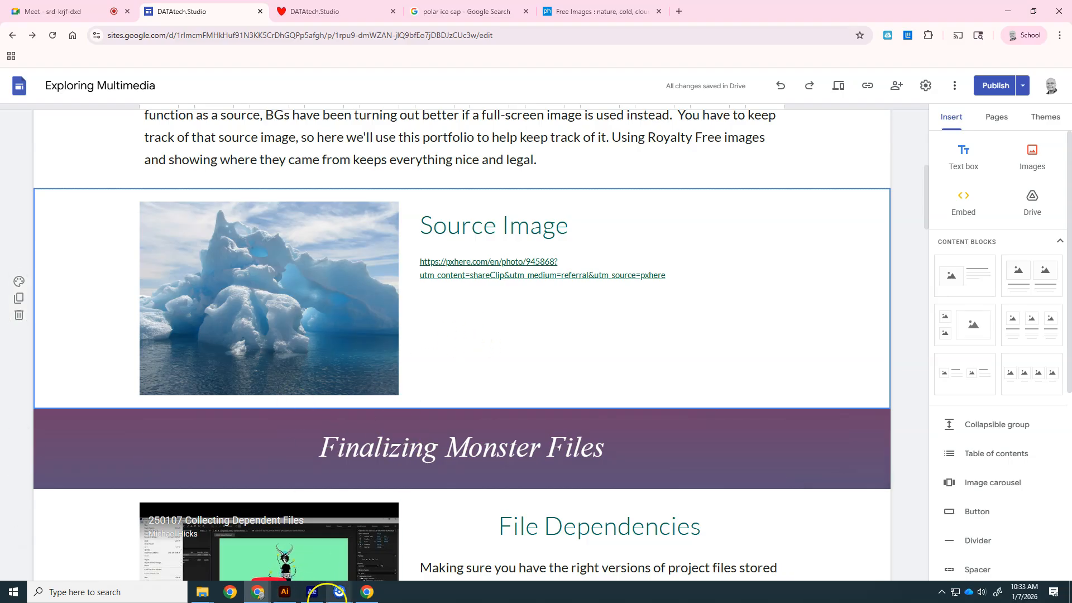
Copy the large iceberg photo itself from its PxHere page to the clipboard.
{"action": "right_click", "coordinate": [286, 320]}
{"action": "left_click", "coordinate": [294, 313]}
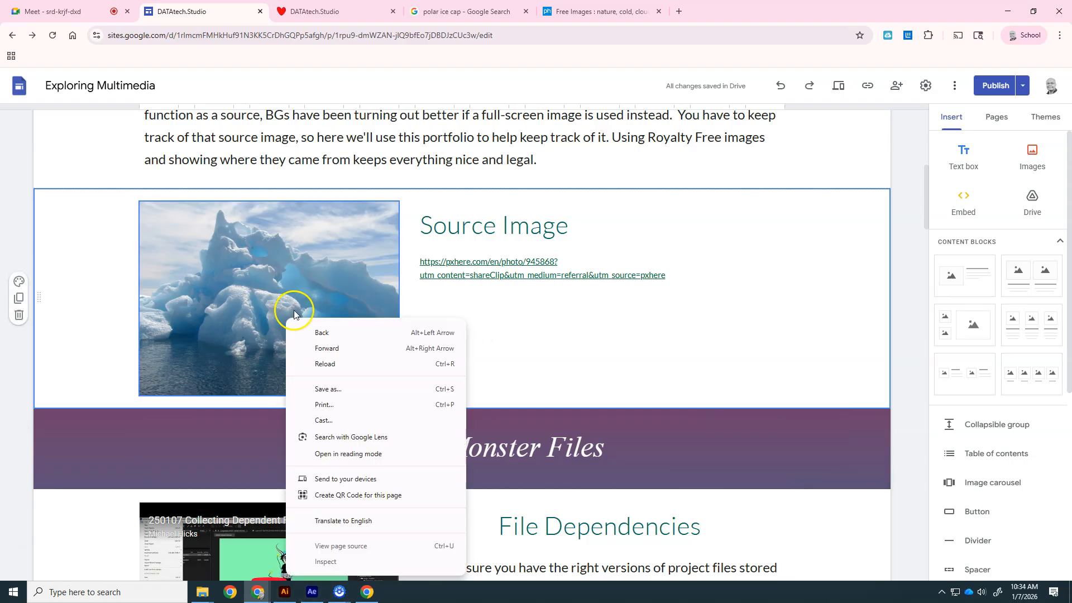
{"action": "left_click", "coordinate": [593, 12]}
{"action": "scroll", "coordinate": [560, 311], "scroll_direction": "up", "scroll_amount": 10}
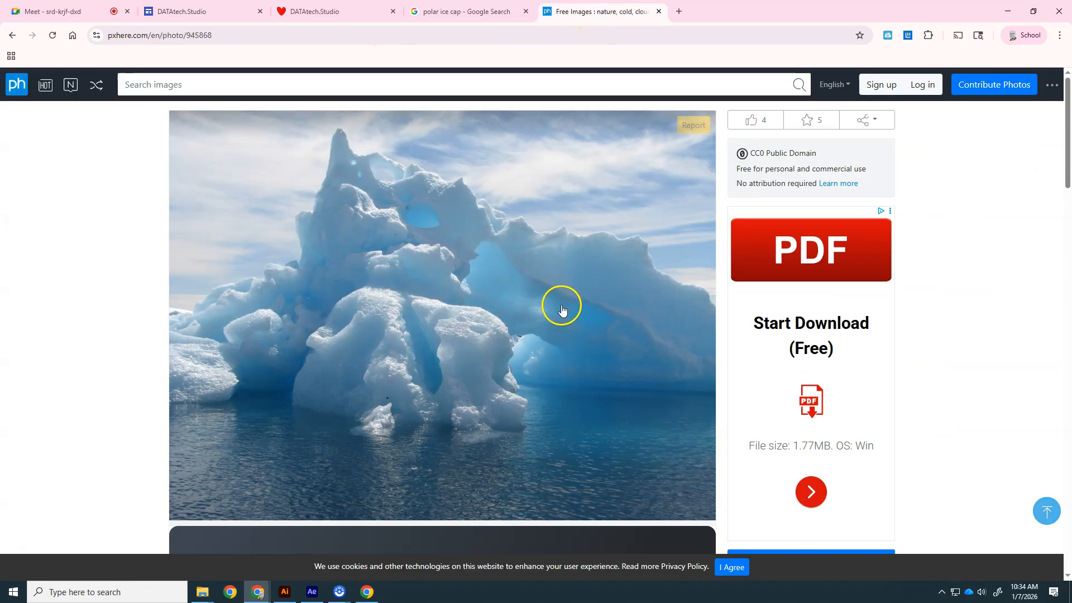
{"action": "right_click", "coordinate": [455, 293]}
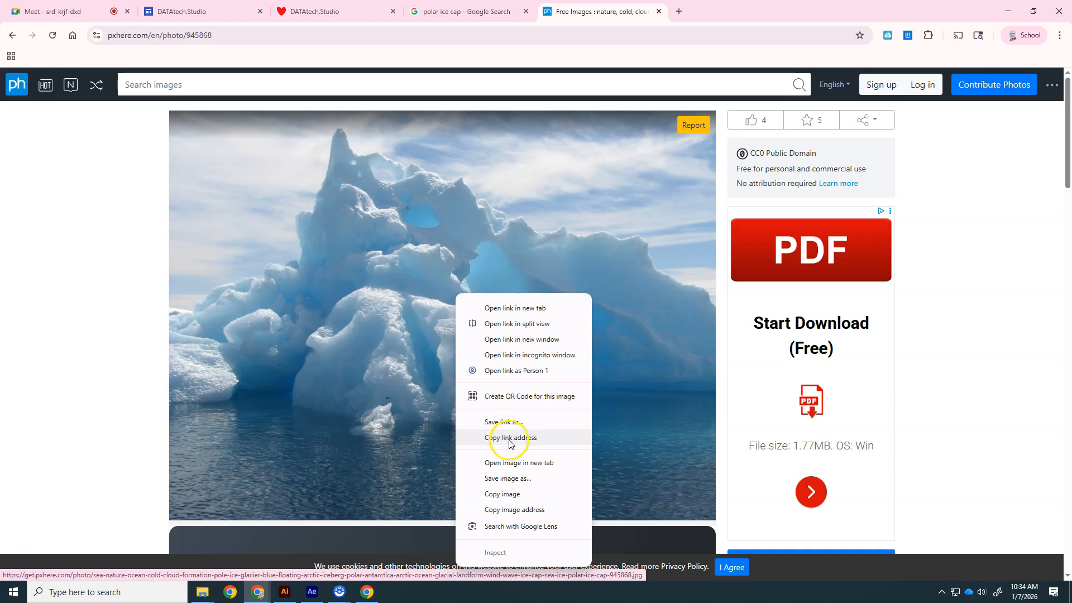
{"action": "left_click", "coordinate": [509, 494]}
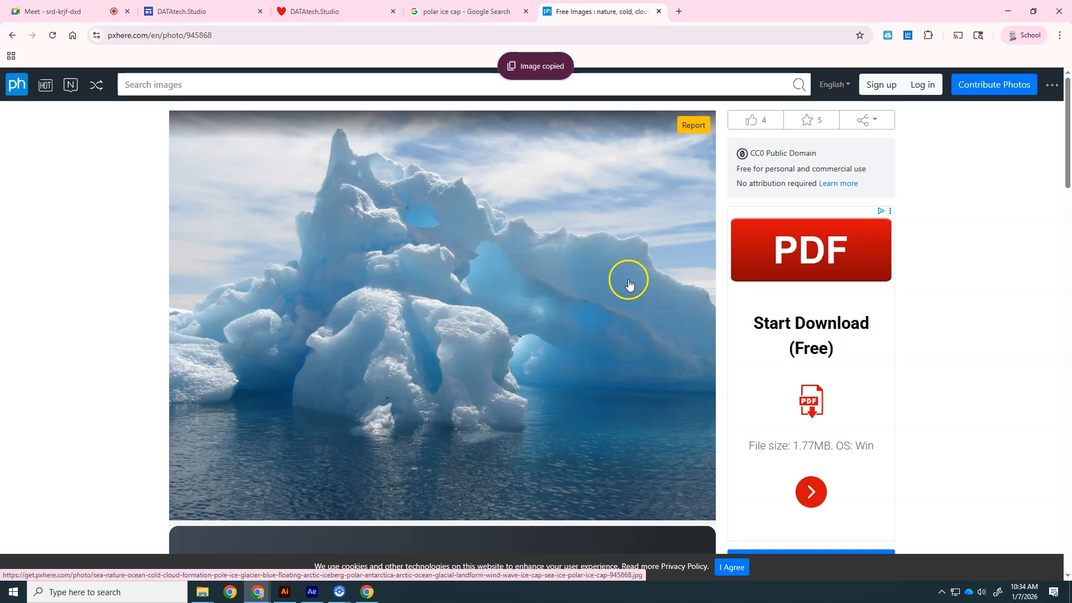
Switch to Illustrator and rename Layer 1 of the Firefly Image Generation document as Reference.
{"action": "left_click", "coordinate": [285, 592]}
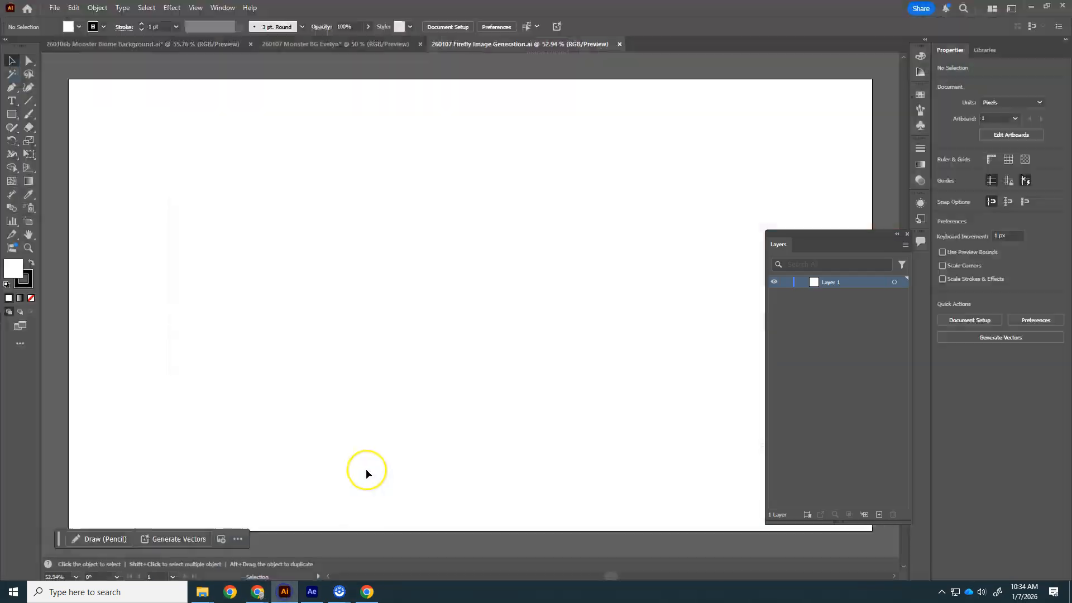
{"action": "double_click", "coordinate": [835, 282]}
{"action": "type", "text": "Refer"}
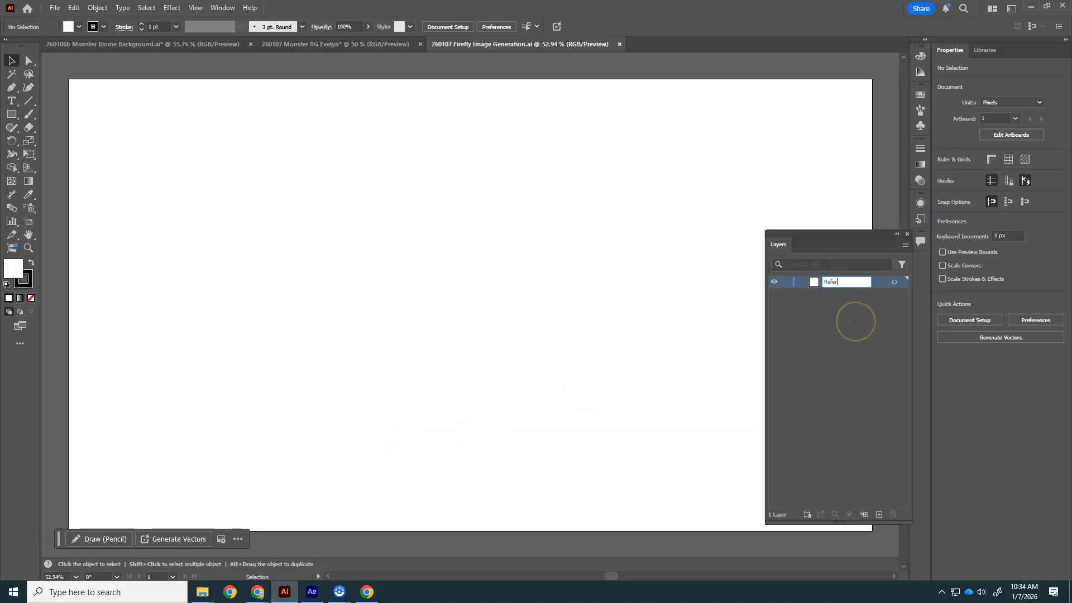
{"action": "type", "text": "ence"}
{"action": "key", "text": "Return"}
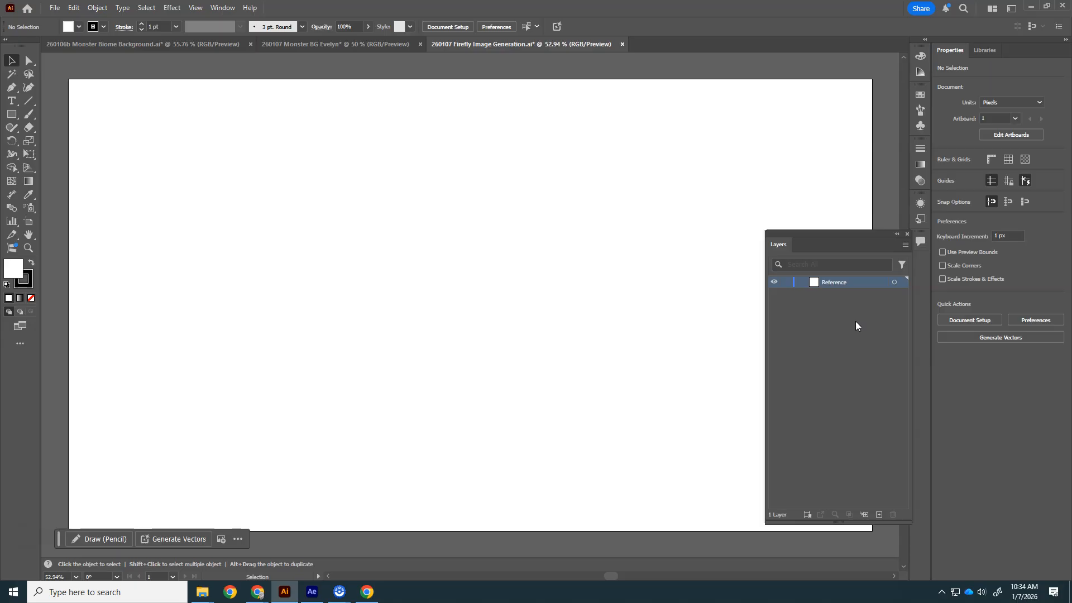
Paste the iceberg photo, scale it down to about 333 × 250 px and place it in the artboard's upper-left corner.
{"action": "key", "text": "ctrl+v"}
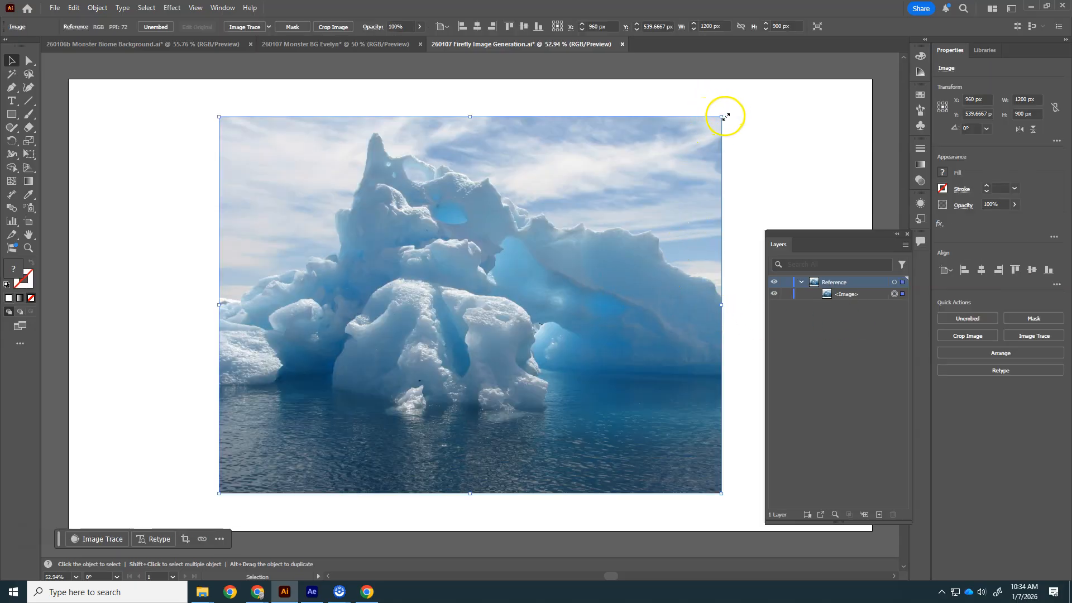
{"action": "left_click_drag", "start_coordinate": [724, 117], "coordinate": [359, 388]}
{"action": "left_click_drag", "start_coordinate": [316, 467], "coordinate": [166, 158]}
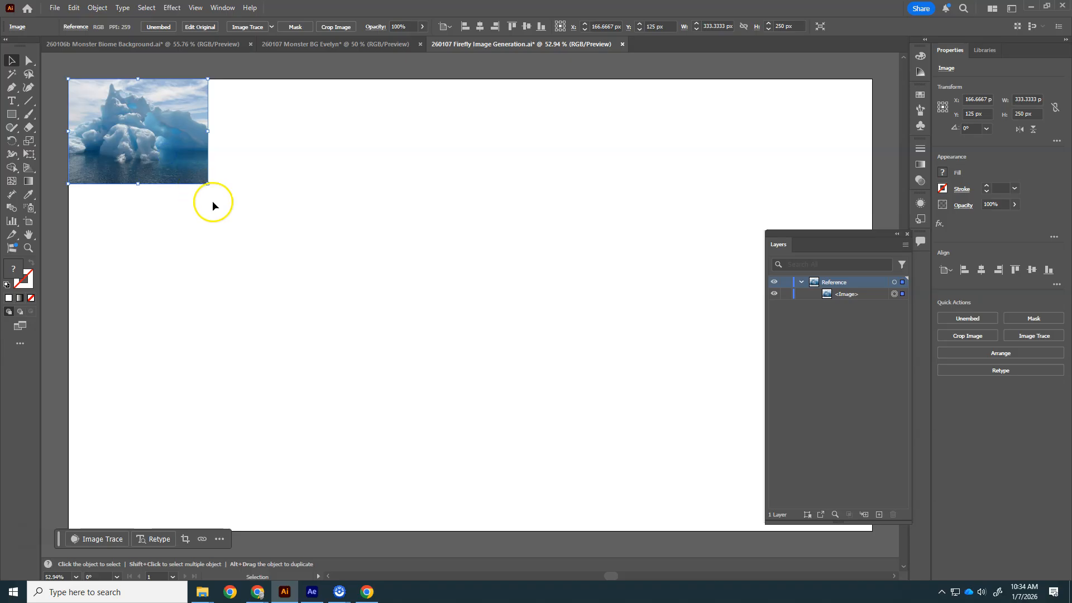
Add a new layer and arrange it below the Reference layer.
{"action": "left_click", "coordinate": [879, 514]}
{"action": "left_click_drag", "start_coordinate": [832, 281], "coordinate": [835, 319]}
{"action": "left_click", "coordinate": [876, 307]}
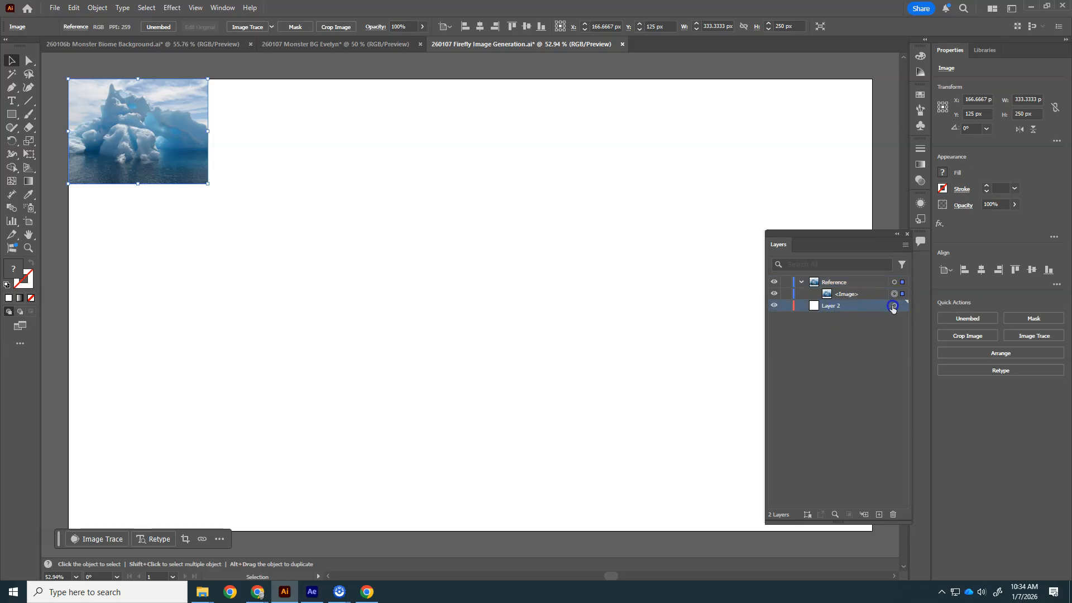
Draw a rectangle about 1963 × 1111 px on Layer 2 that covers the whole artboard, and fill it with black.
{"action": "left_click", "coordinate": [215, 227]}
{"action": "left_click", "coordinate": [14, 58]}
{"action": "left_click", "coordinate": [11, 114]}
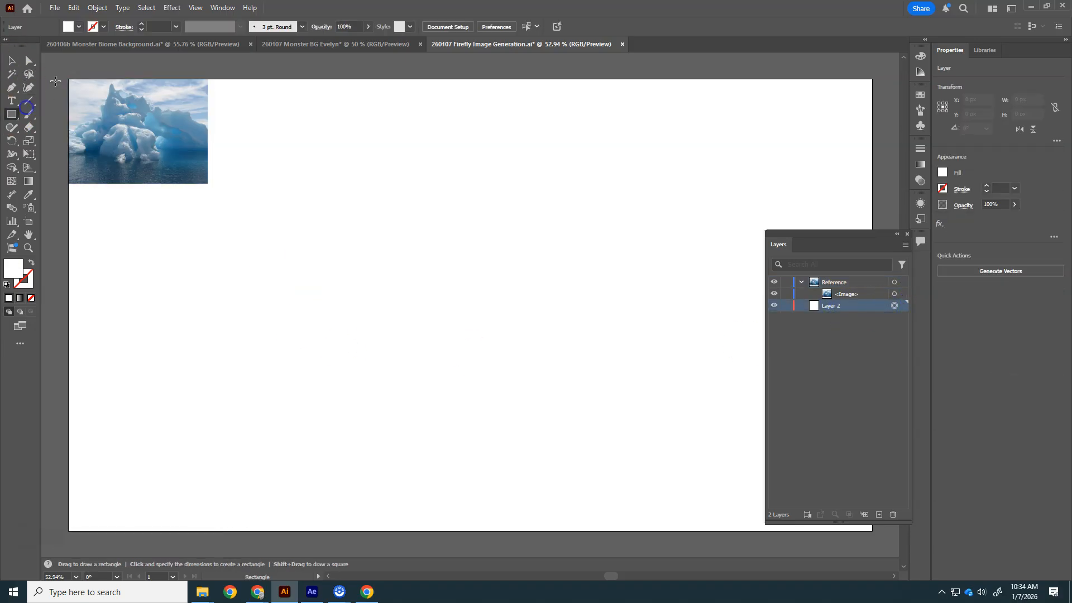
{"action": "left_click_drag", "start_coordinate": [59, 75], "coordinate": [881, 539]}
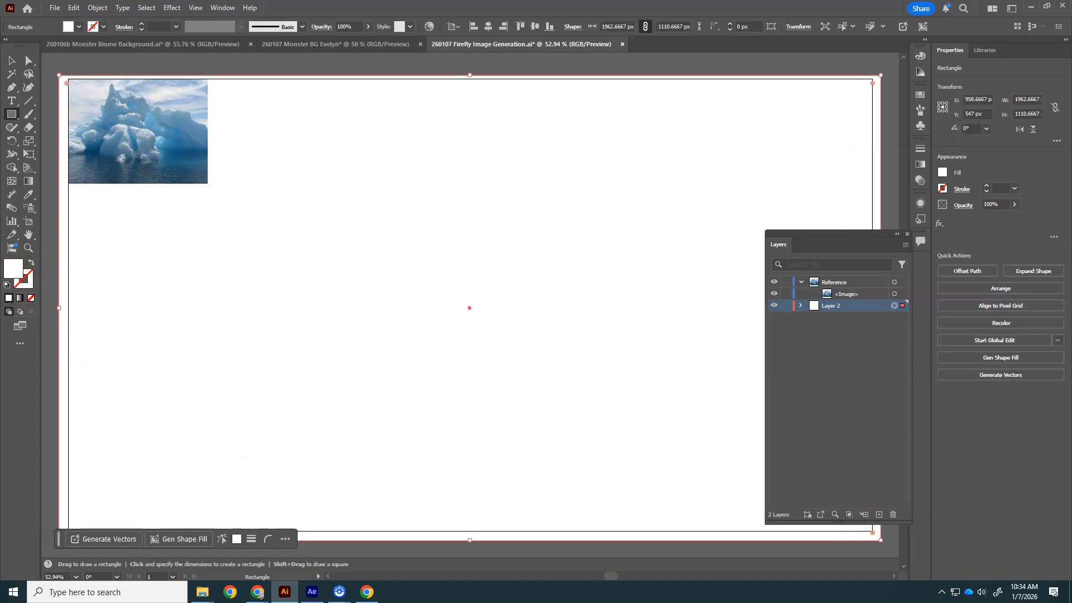
{"action": "left_click", "coordinate": [79, 26]}
{"action": "left_click", "coordinate": [31, 68]}
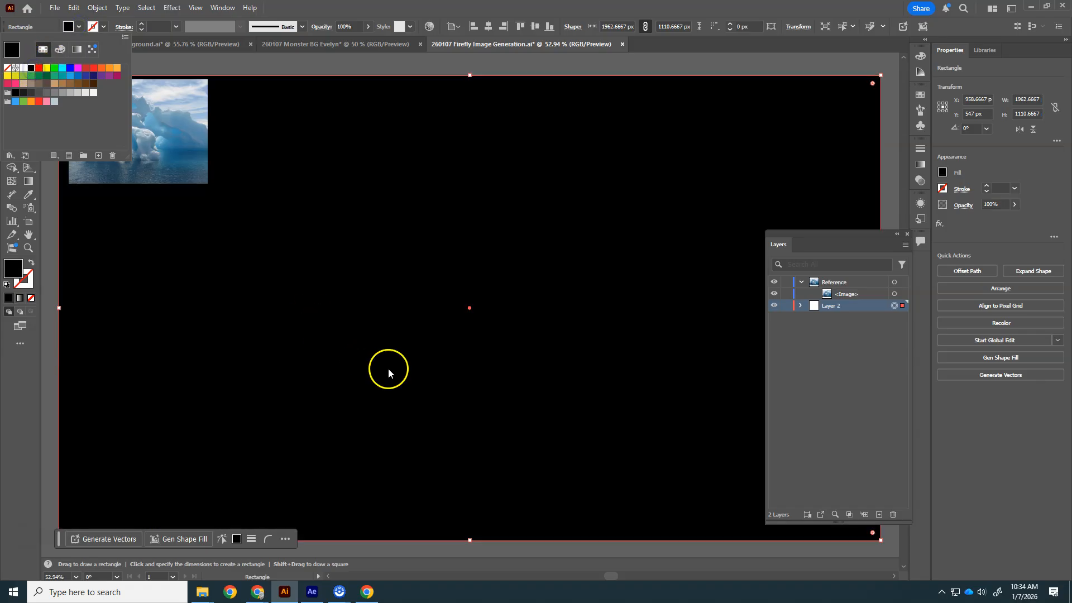
{"action": "left_click", "coordinate": [892, 305]}
{"action": "left_click", "coordinate": [892, 305]}
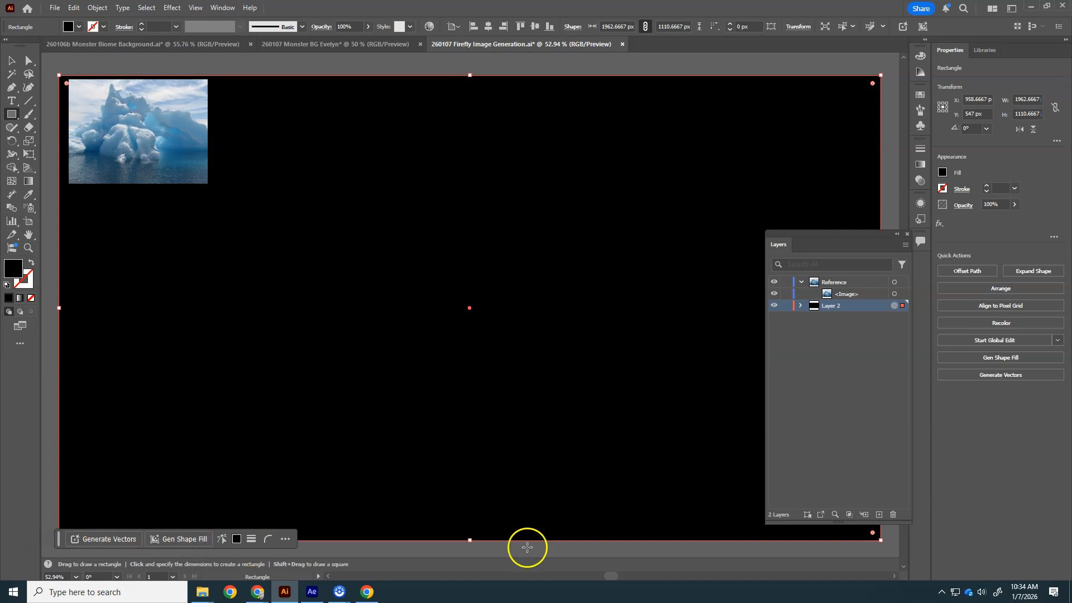
Start Gen Shape Fill on the black rectangle with the prompt "Polar ice cap scene with dark night sky".
{"action": "left_click", "coordinate": [1000, 359]}
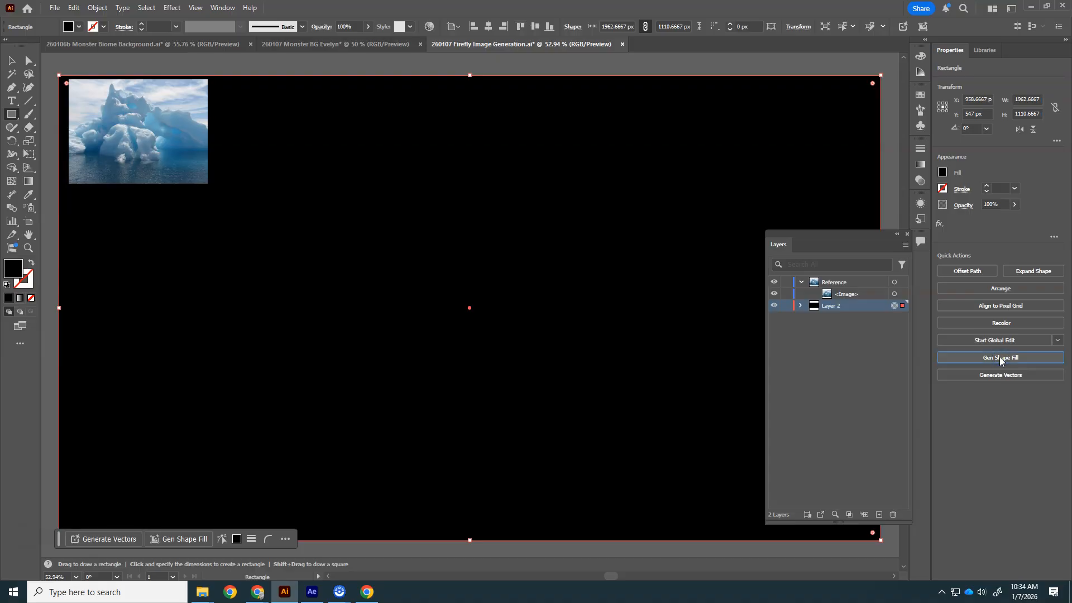
{"action": "left_click", "coordinate": [1005, 365]}
{"action": "left_click", "coordinate": [713, 194]}
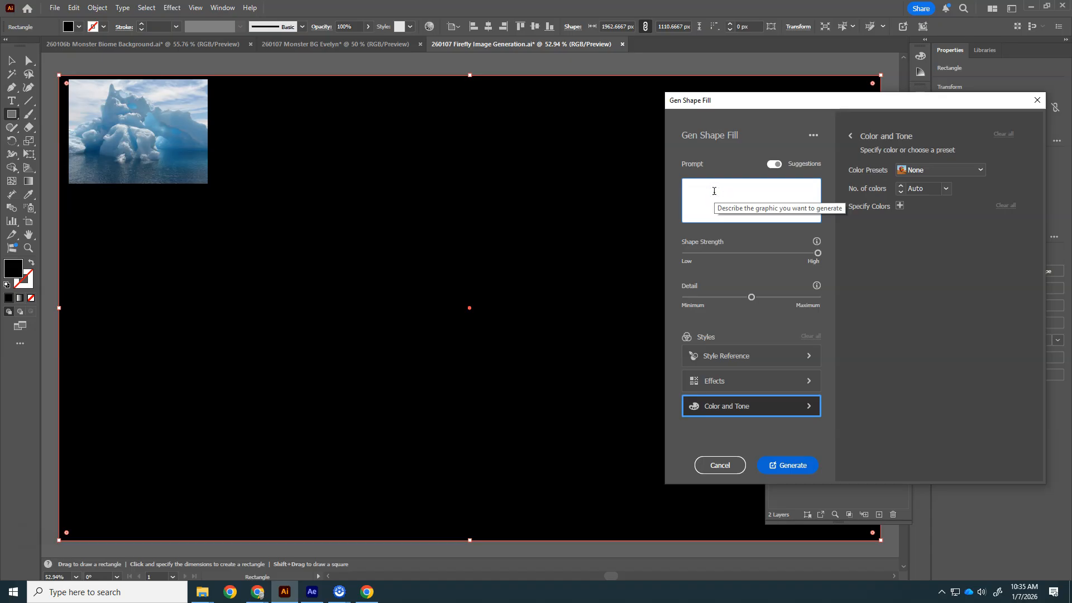
{"action": "type", "text": "Polar ice"}
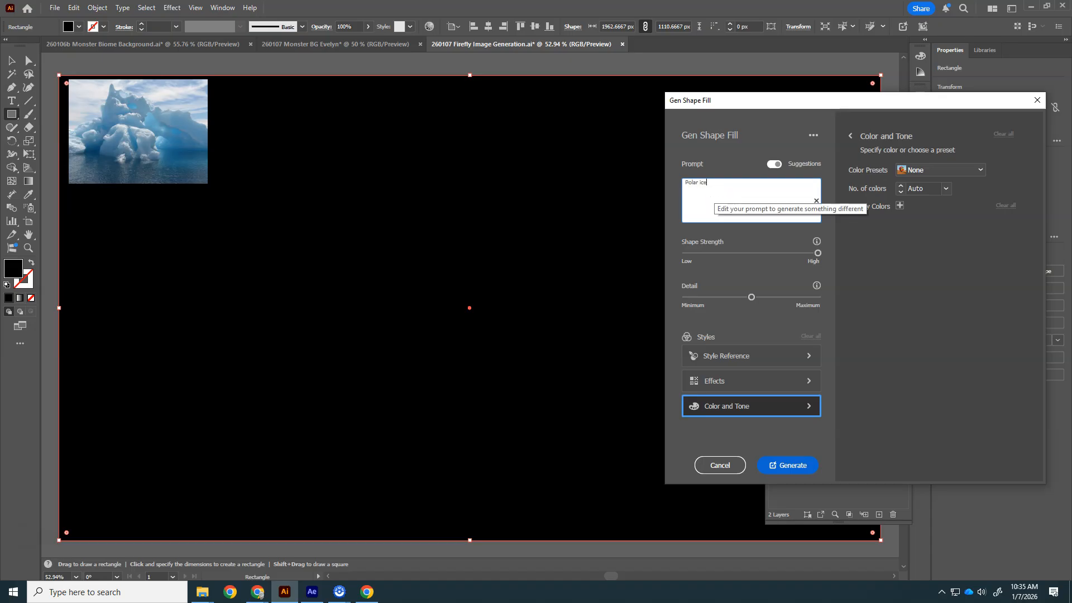
{"action": "type", "text": " cap scene with"}
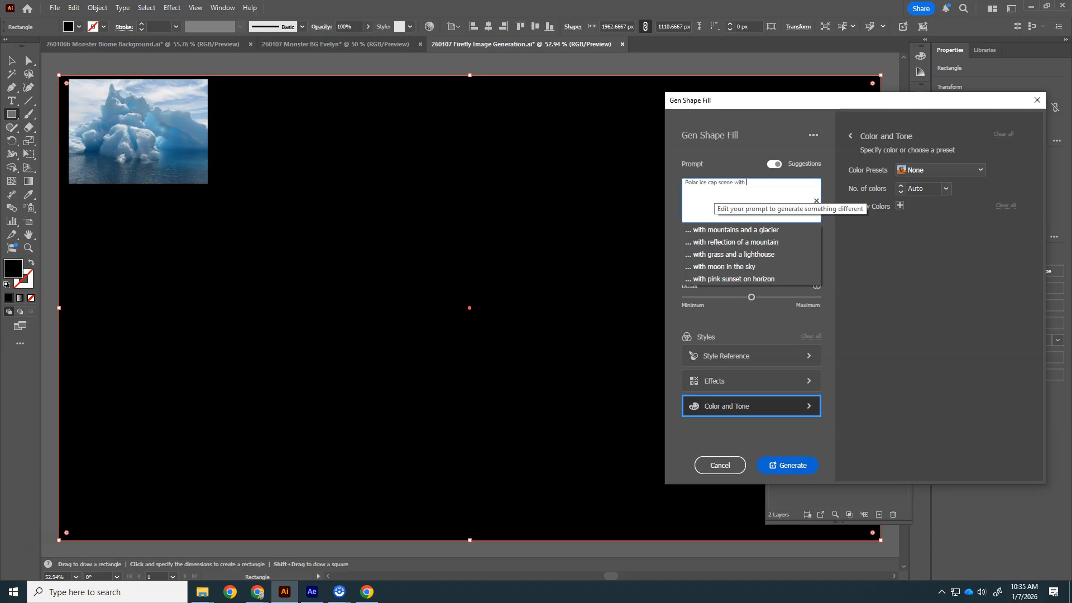
{"action": "type", "text": " dark night sky"}
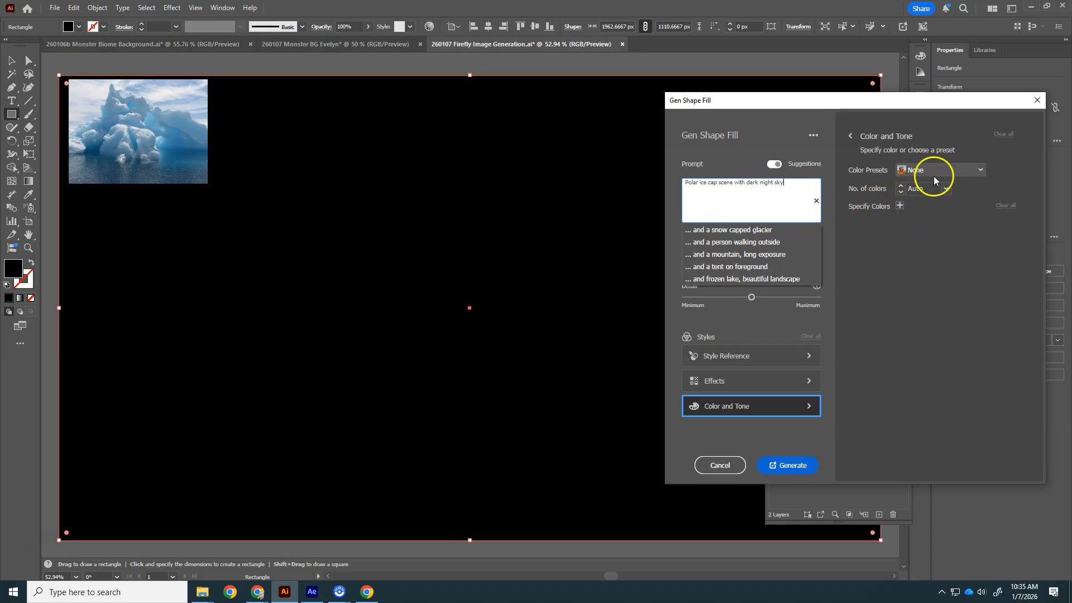
Choose the small iceberg photo on the artboard as the style reference for the shape fill.
{"action": "left_click", "coordinate": [742, 355]}
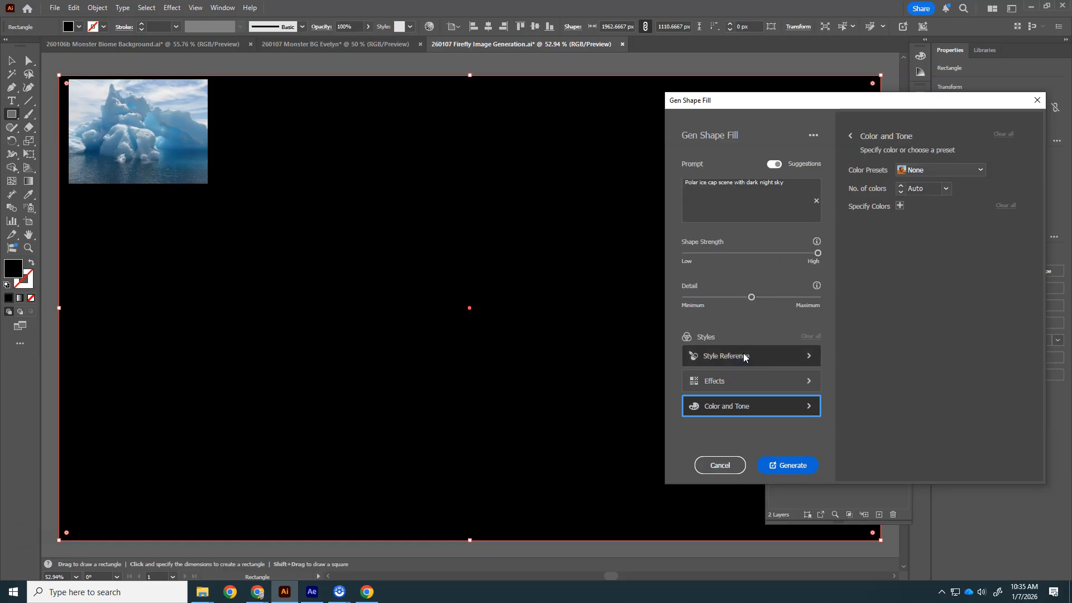
{"action": "left_click", "coordinate": [743, 356]}
{"action": "left_click", "coordinate": [944, 199]}
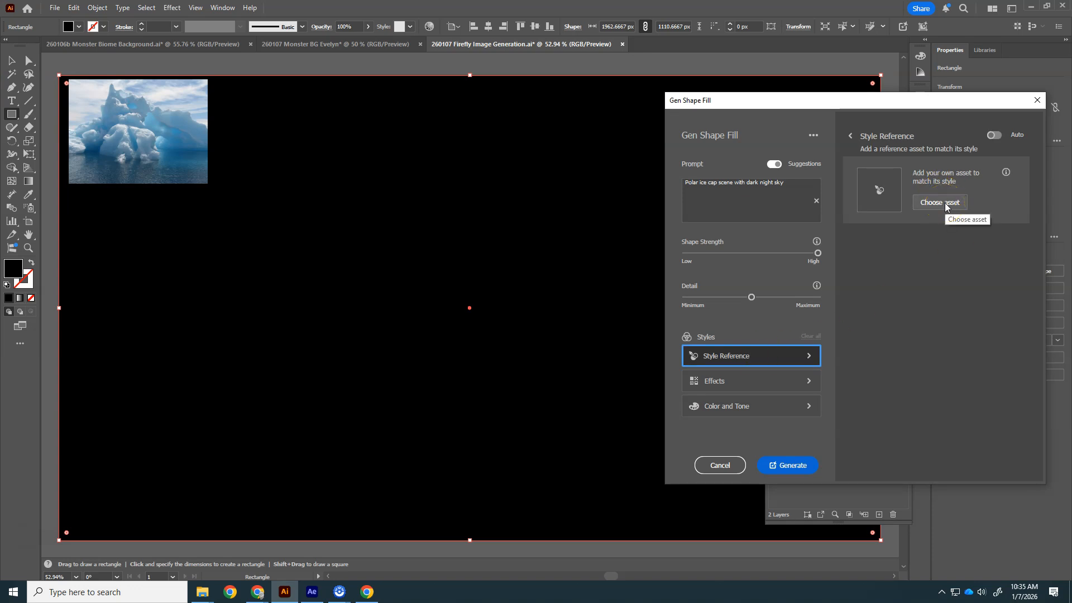
{"action": "left_click", "coordinate": [945, 203]}
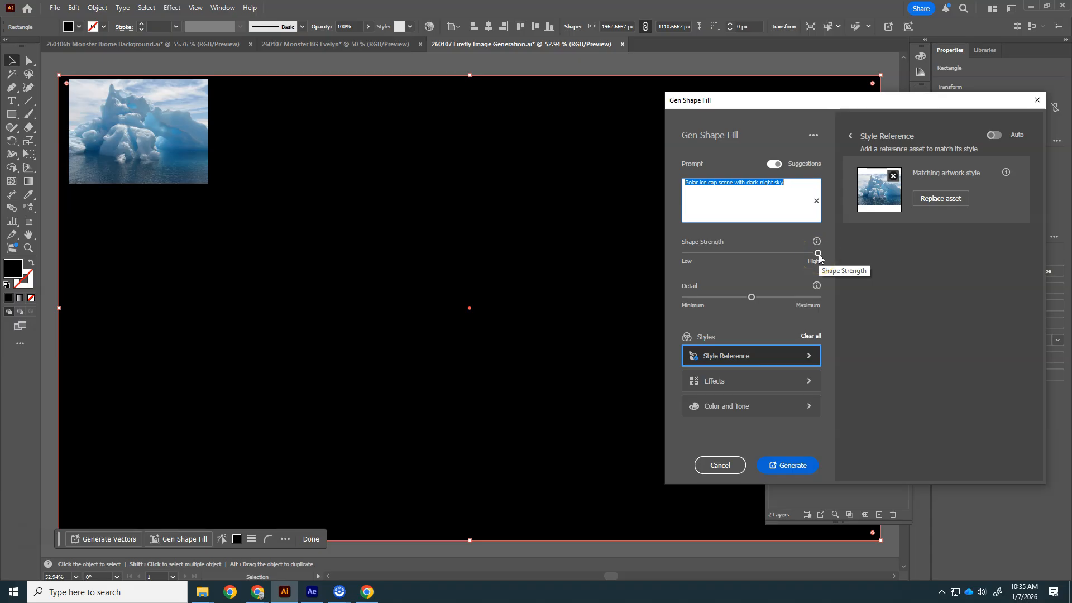
Lower the Detail setting by one notch toward Minimum and generate the shape fill.
{"action": "left_click", "coordinate": [767, 355]}
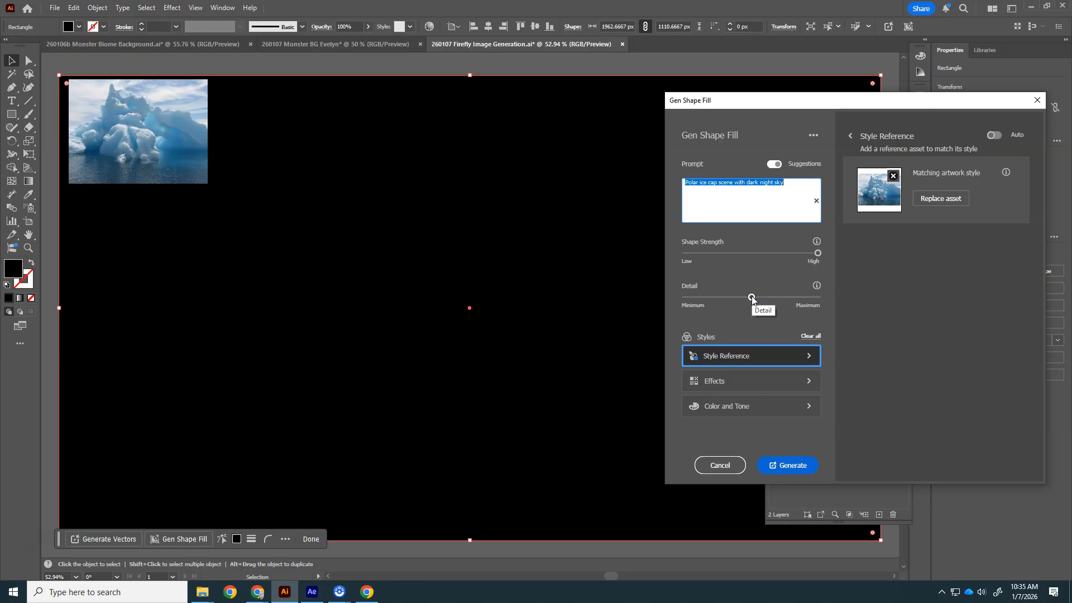
{"action": "left_click_drag", "start_coordinate": [752, 298], "coordinate": [730, 299]}
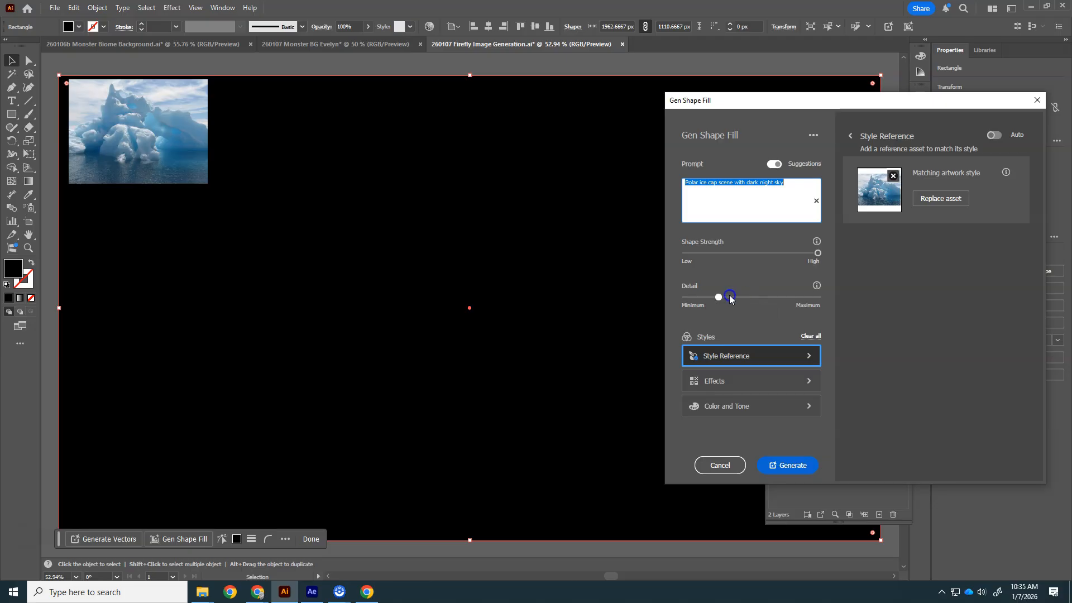
{"action": "left_click", "coordinate": [793, 470]}
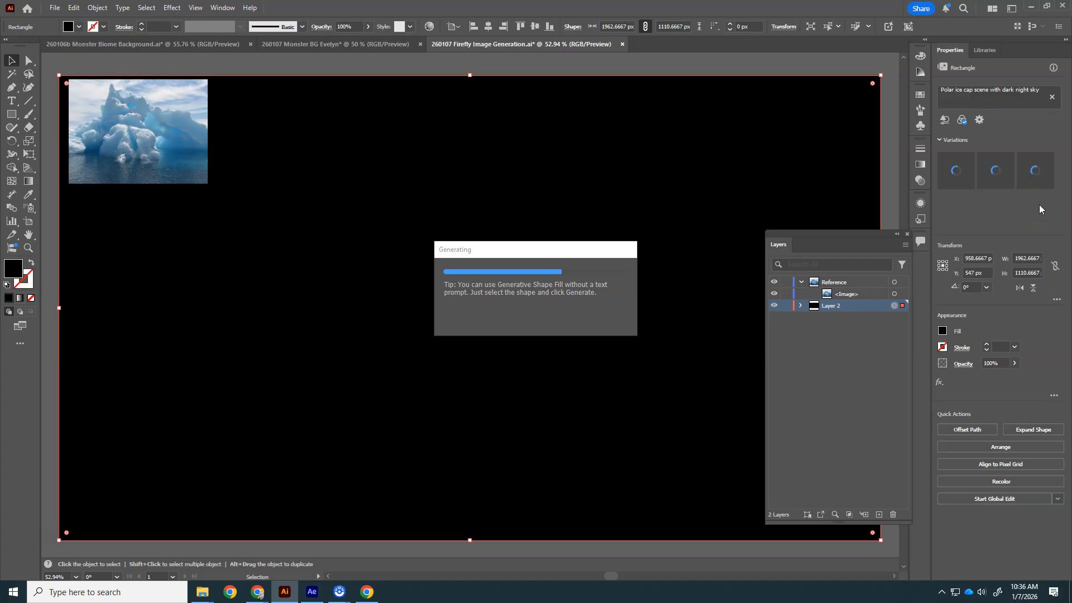
Compare the three generated variations, applying the first one with the sloping iceberg, and hide the Reference layer.
{"action": "left_click", "coordinate": [954, 198]}
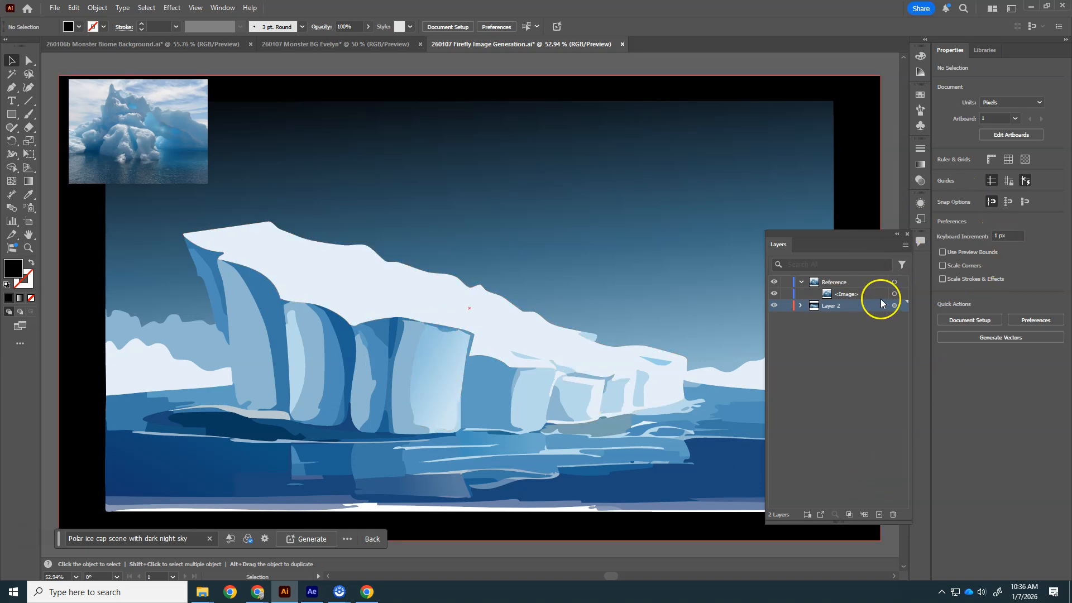
{"action": "left_click", "coordinate": [588, 306]}
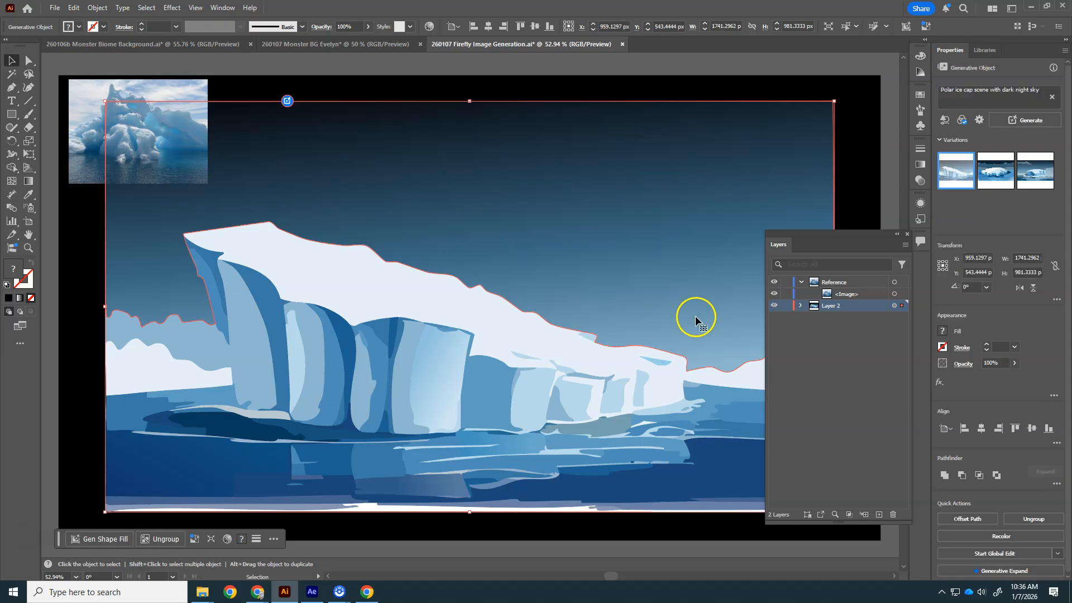
{"action": "left_click", "coordinate": [996, 177]}
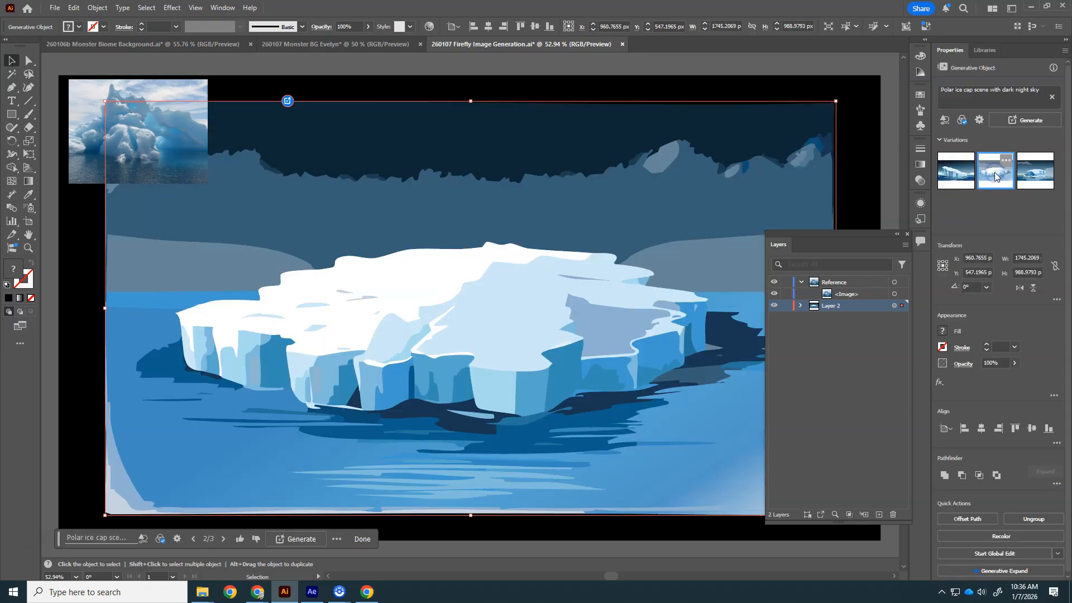
{"action": "left_click", "coordinate": [1036, 176]}
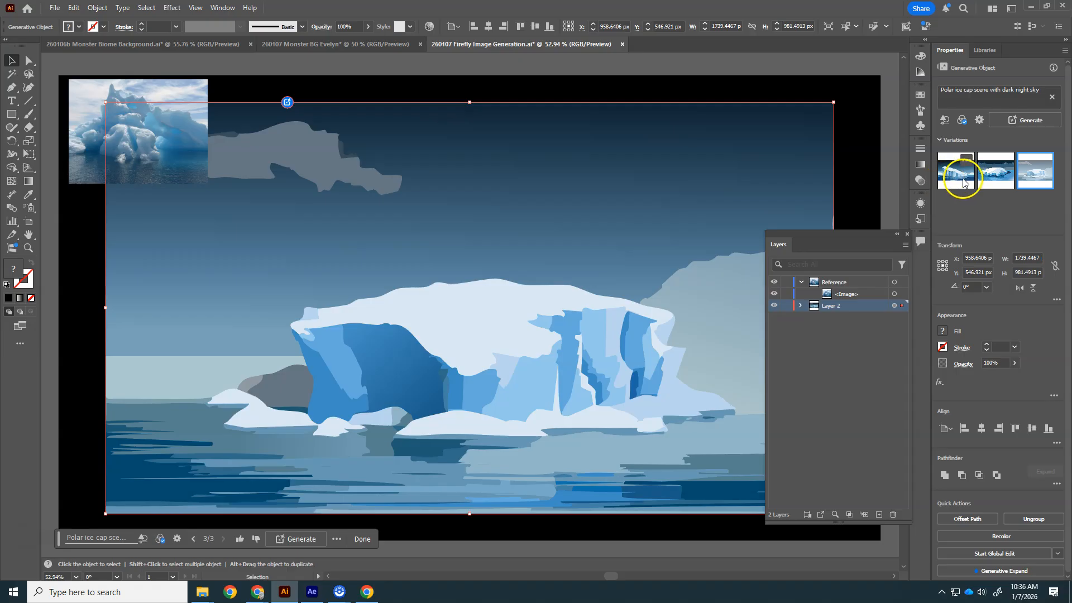
{"action": "left_click", "coordinate": [963, 178]}
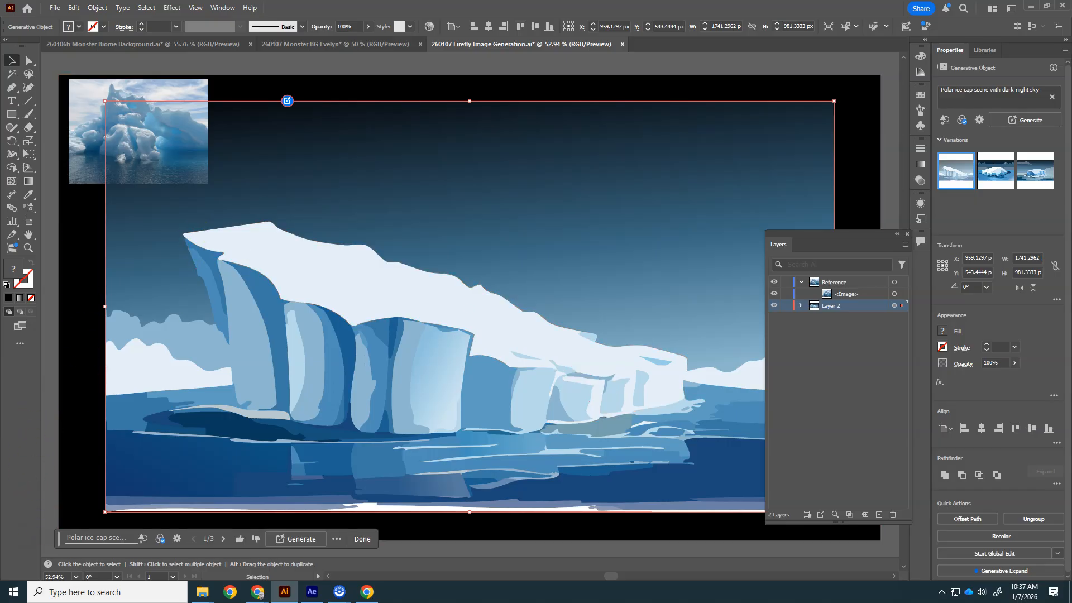
{"action": "left_click", "coordinate": [774, 282]}
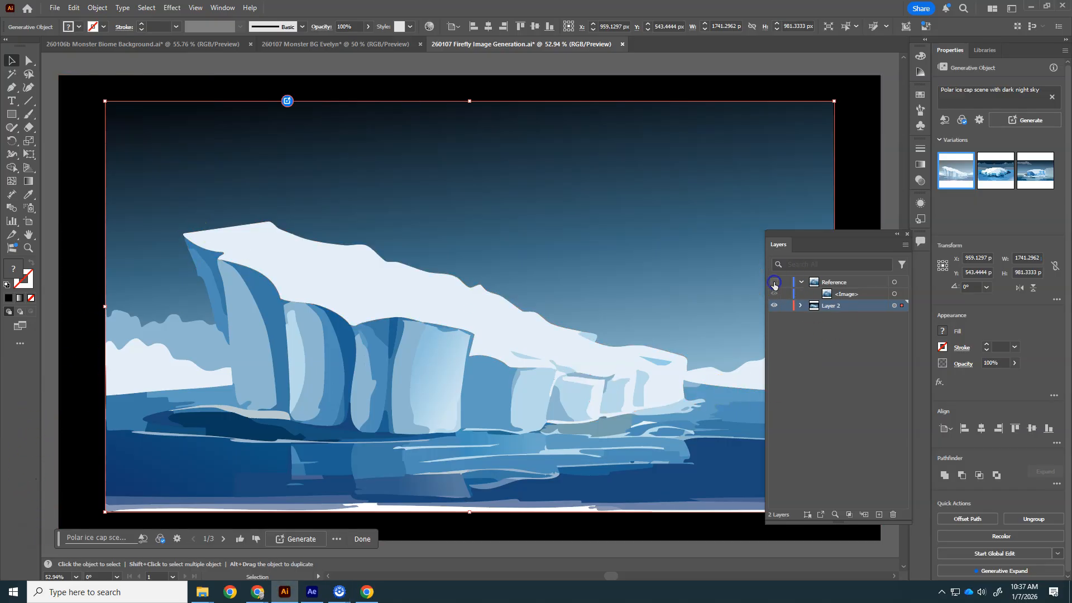
Collapse the Reference layer, close the Layers panel and inspect the anchor points of the generated iceberg artwork with Direct Selection.
{"action": "left_click", "coordinate": [800, 282]}
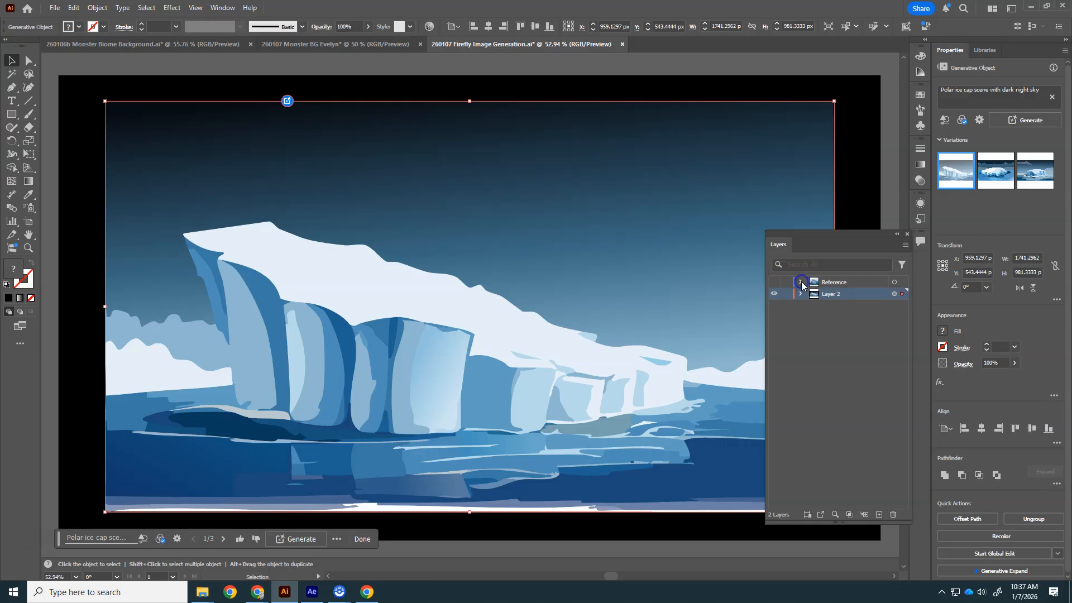
{"action": "left_click", "coordinate": [906, 234]}
{"action": "key", "text": "a"}
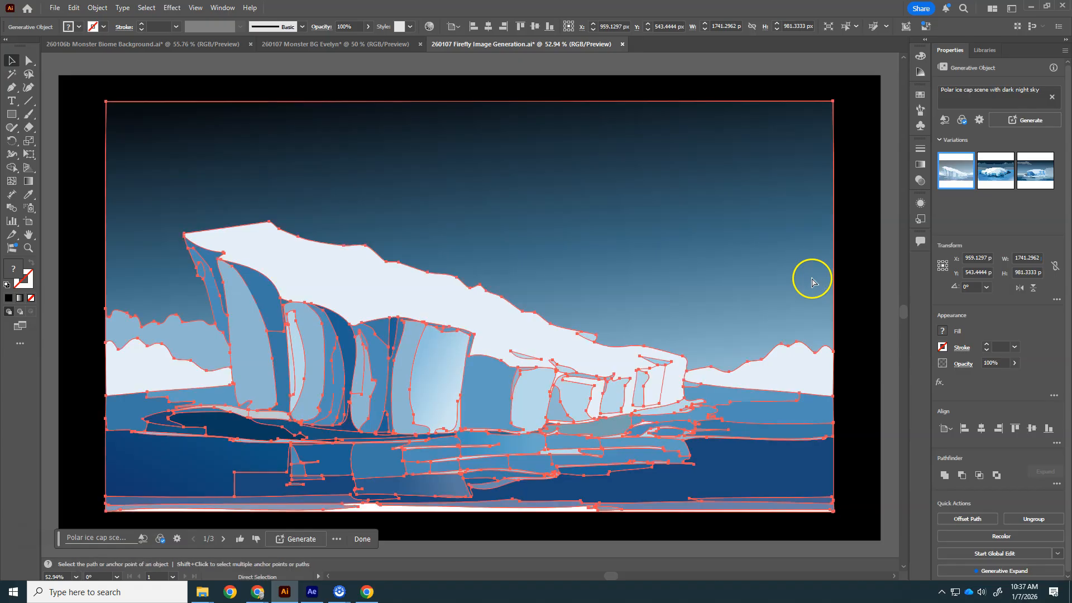
{"action": "key", "text": "ctrl+minus"}
{"action": "key", "text": "ctrl+minus"}
{"action": "key", "text": "v"}
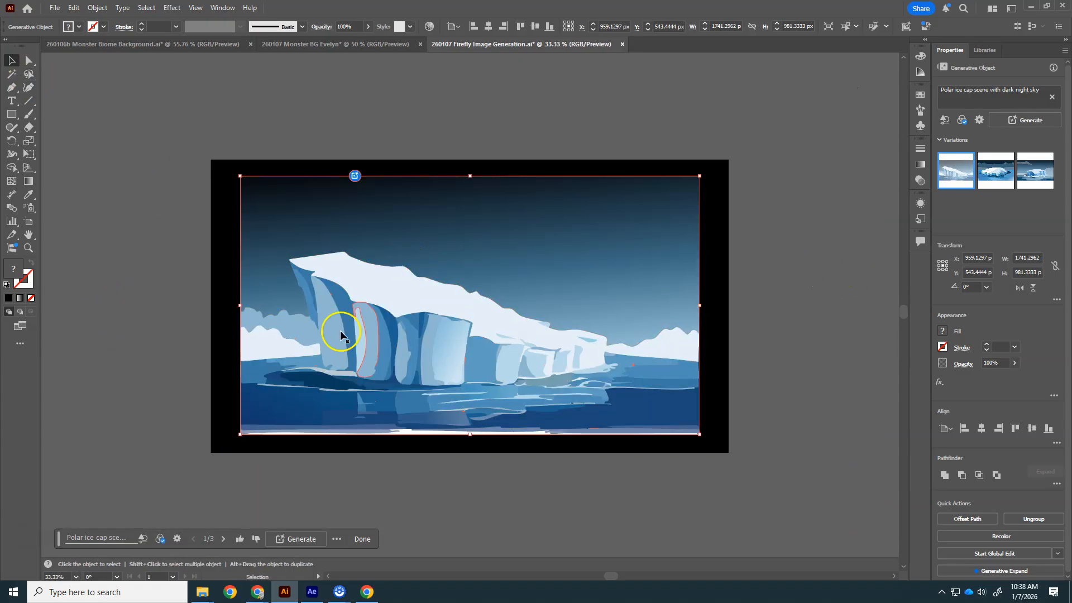
Expand Layer 2 in the layer list and hide the black rectangle behind the generated artwork.
{"action": "key", "text": "F7"}
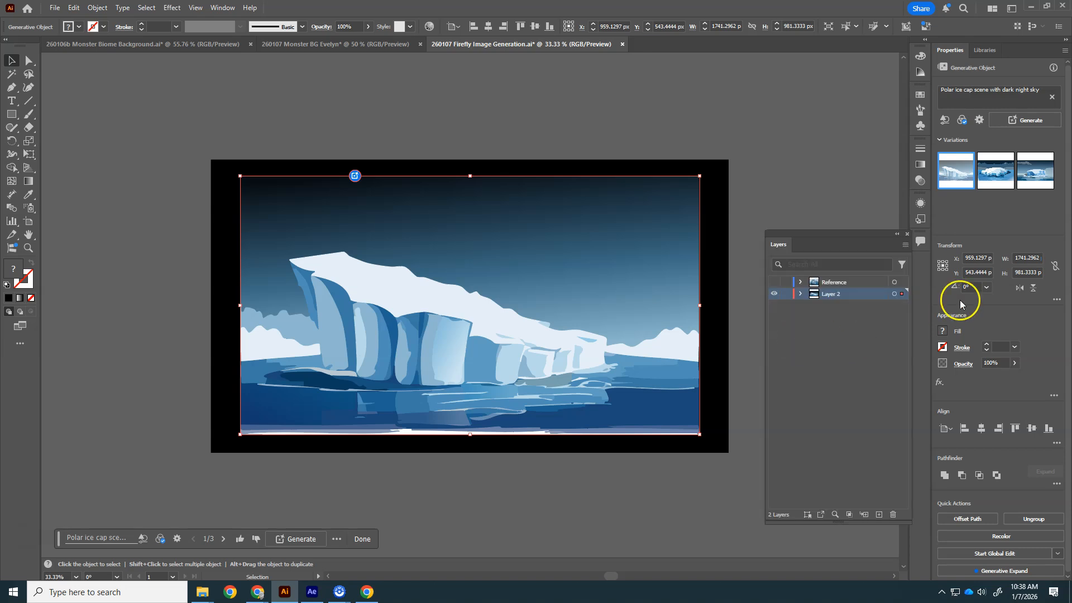
{"action": "left_click", "coordinate": [802, 294]}
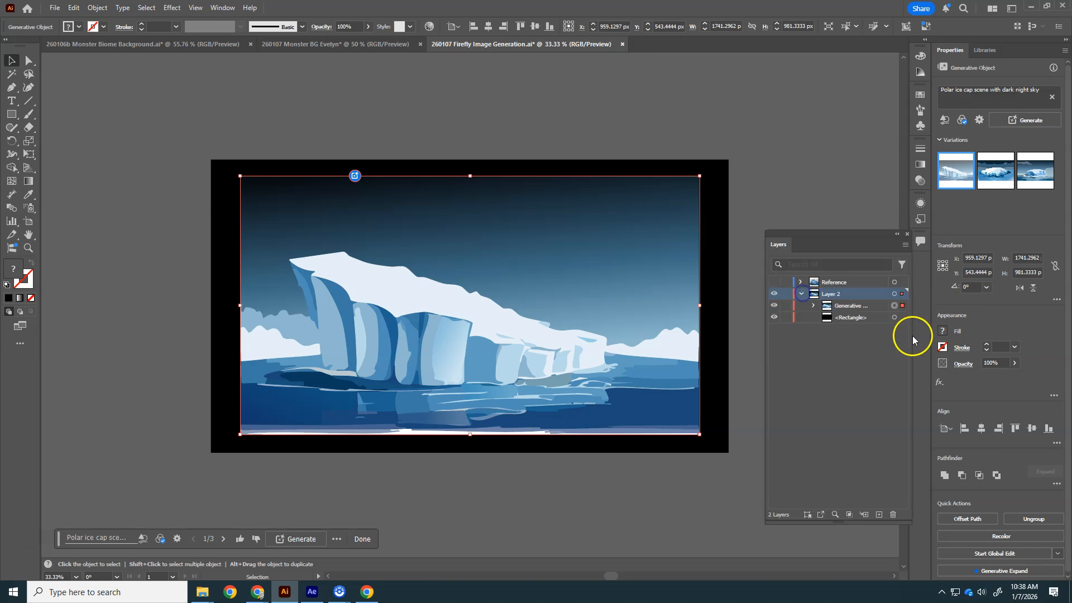
{"action": "left_click", "coordinate": [774, 317]}
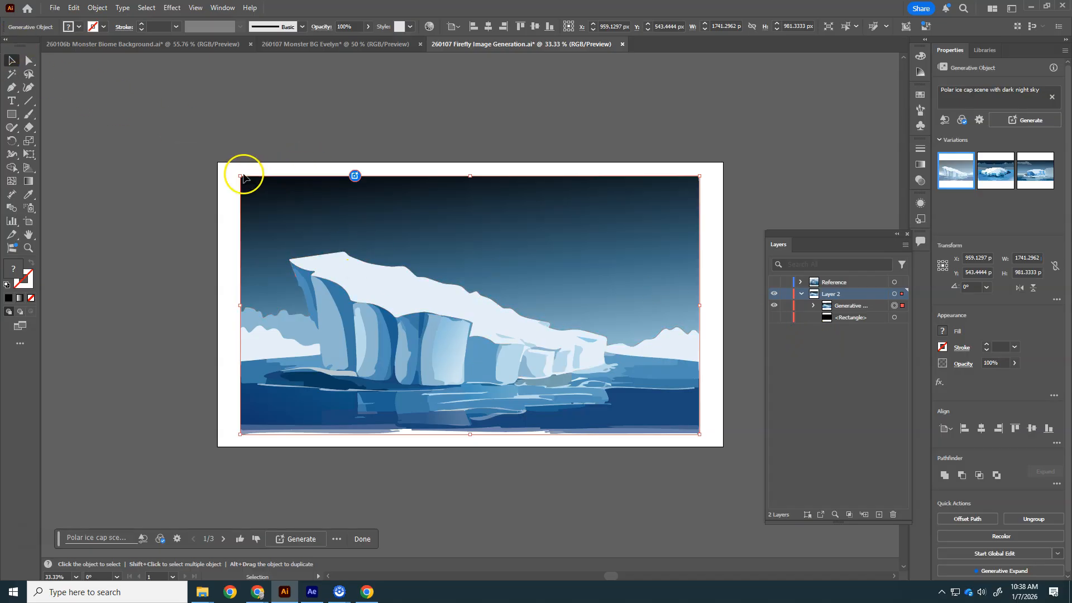
Enlarge the generated artwork from the artboard's upper-left corner to about 2085 × 1175 px, covering the artboard, and turn on Trim View.
{"action": "left_click_drag", "start_coordinate": [240, 176], "coordinate": [218, 160]}
{"action": "left_click_drag", "start_coordinate": [699, 434], "coordinate": [766, 489]}
{"action": "left_click", "coordinate": [554, 425]}
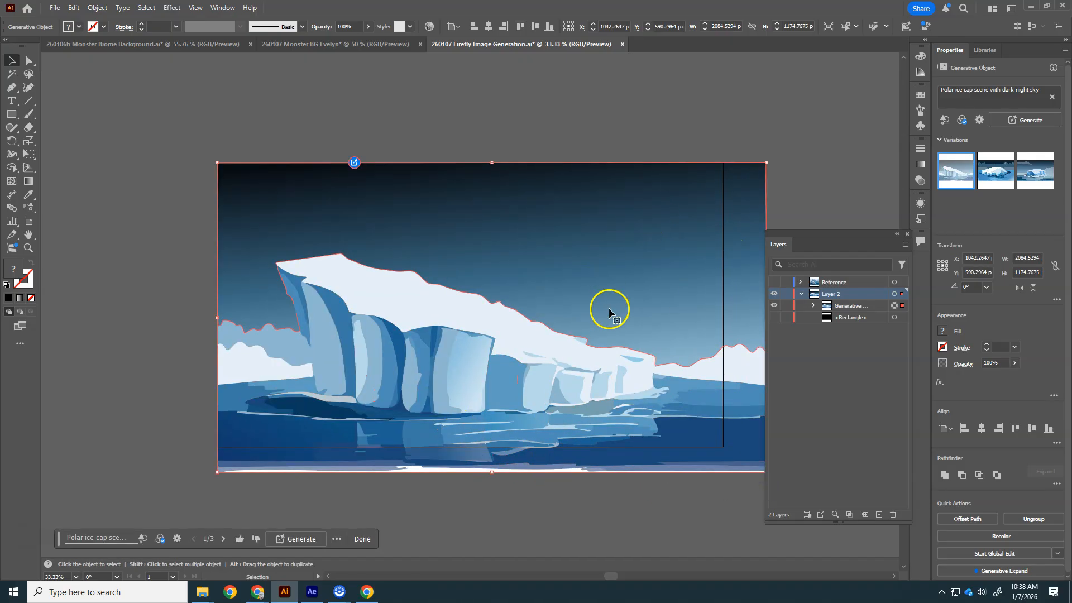
{"action": "left_click", "coordinate": [196, 8]}
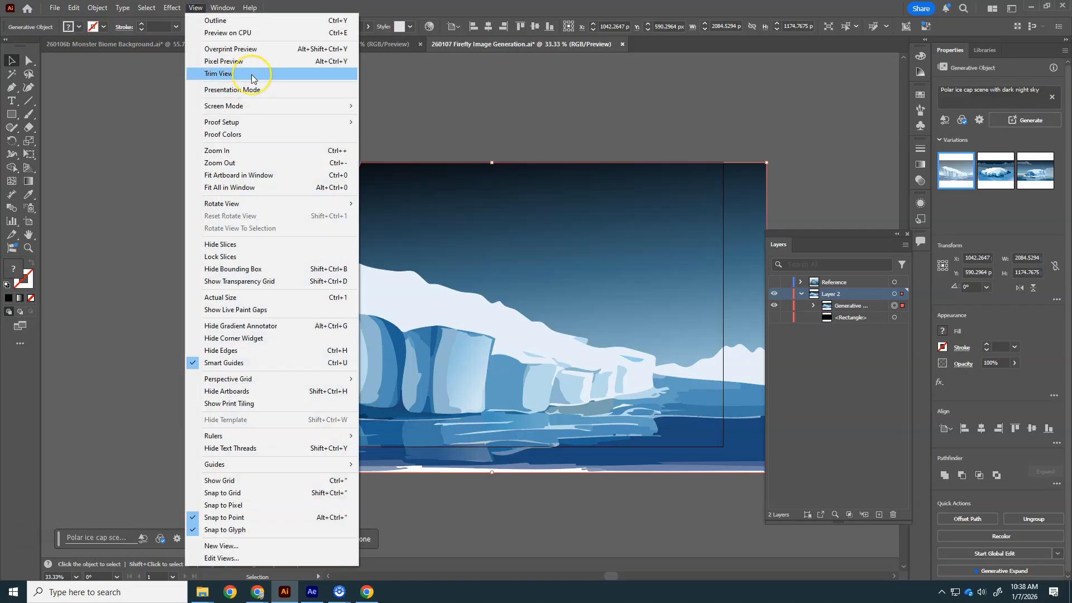
{"action": "left_click", "coordinate": [251, 75]}
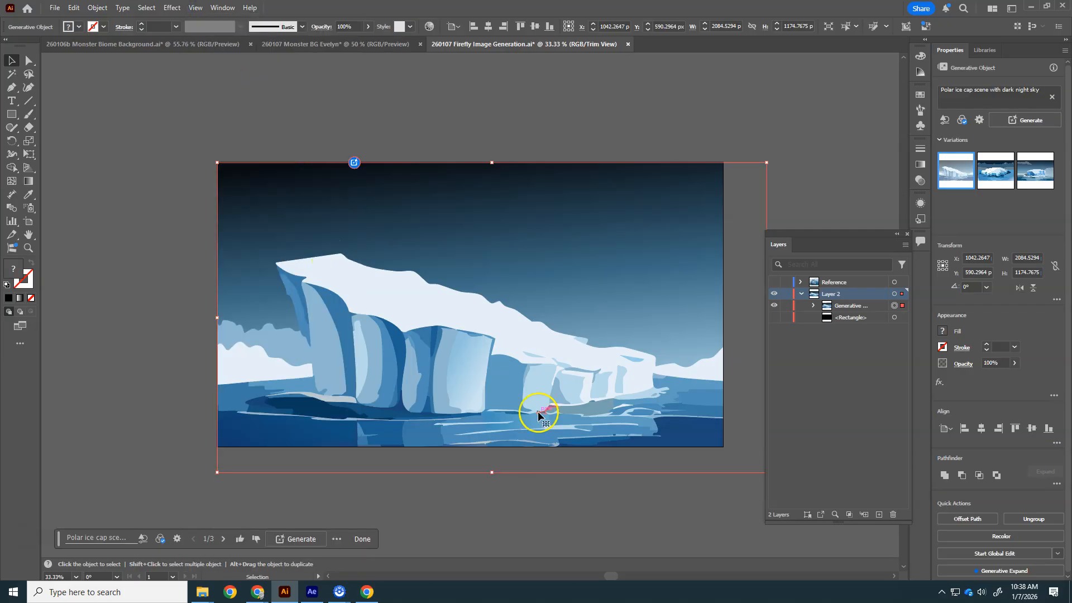